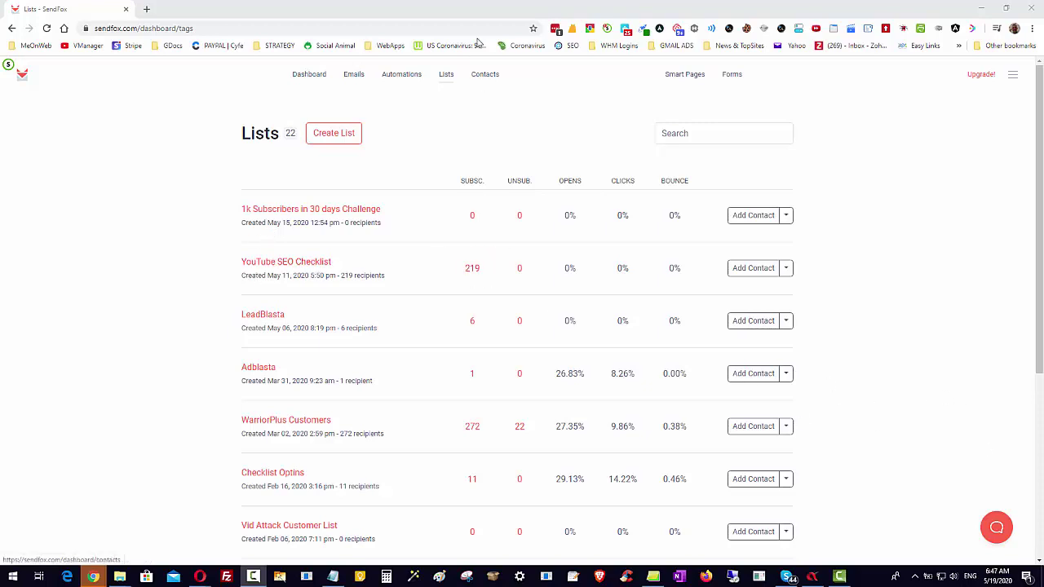
- Open the Forms page in a separate browser tab and start creating a new form
left_click(446, 75)
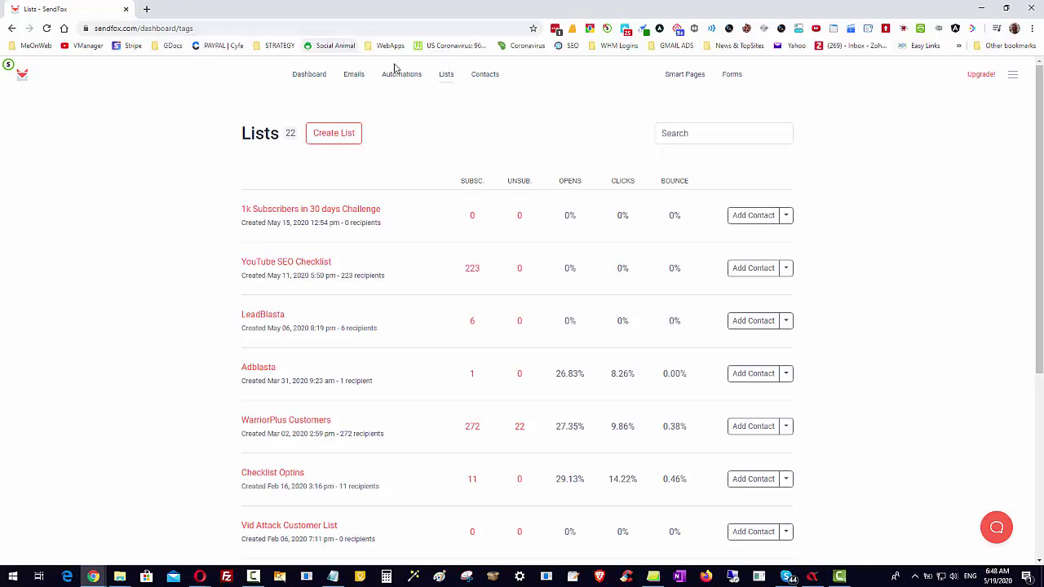
right_click(730, 80)
left_click(744, 85)
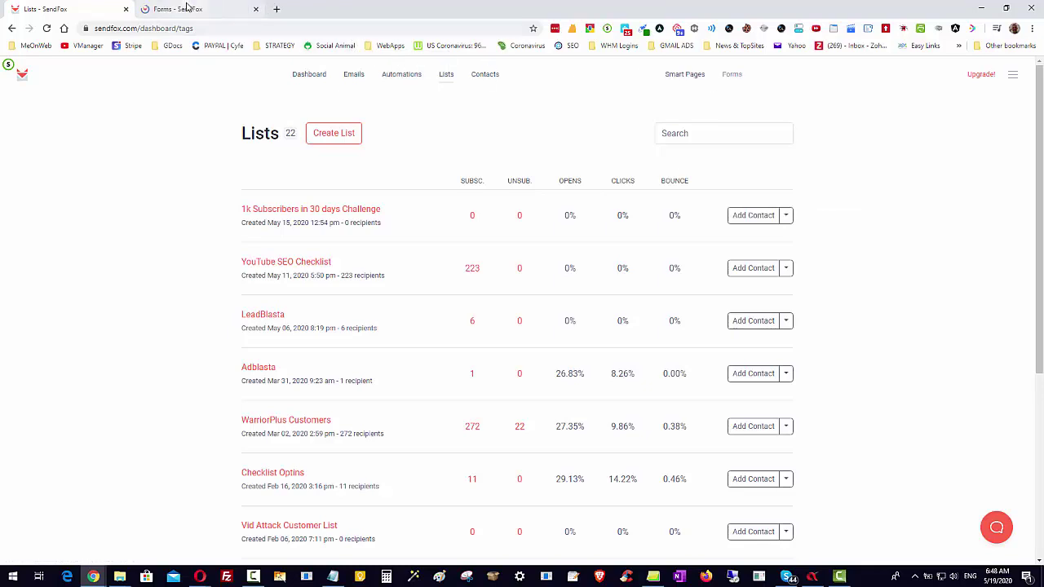
key("ctrl+Tab")
left_click(349, 133)
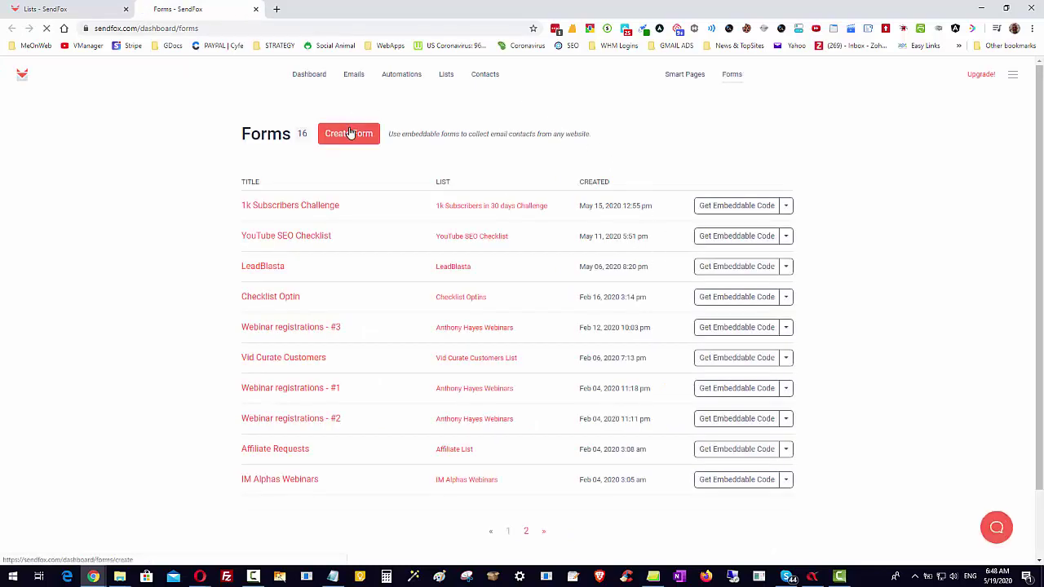
- Name the new form "LeadBlasta Trial"
left_click(233, 243)
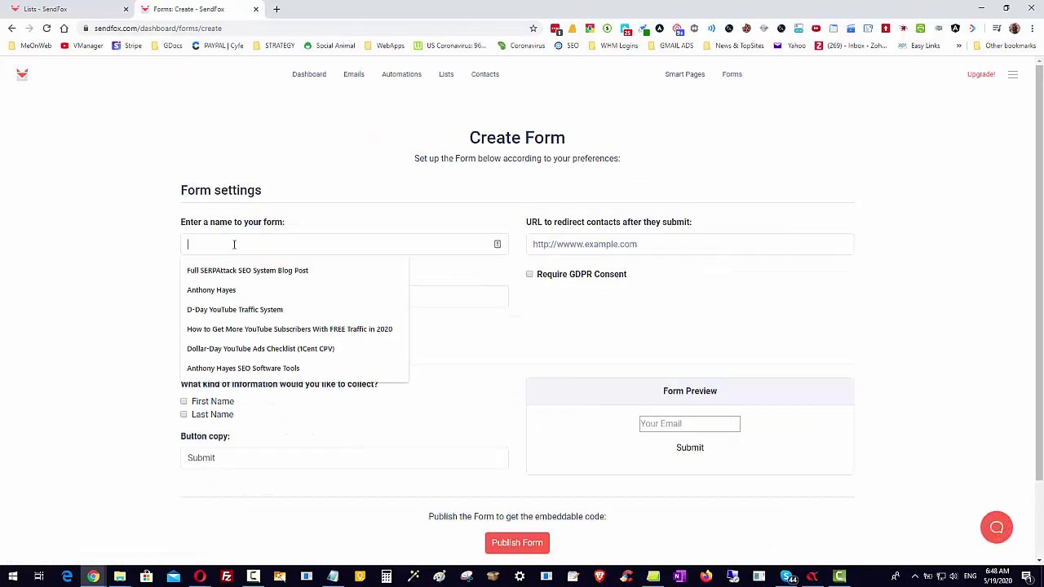
type("Leadblasta")
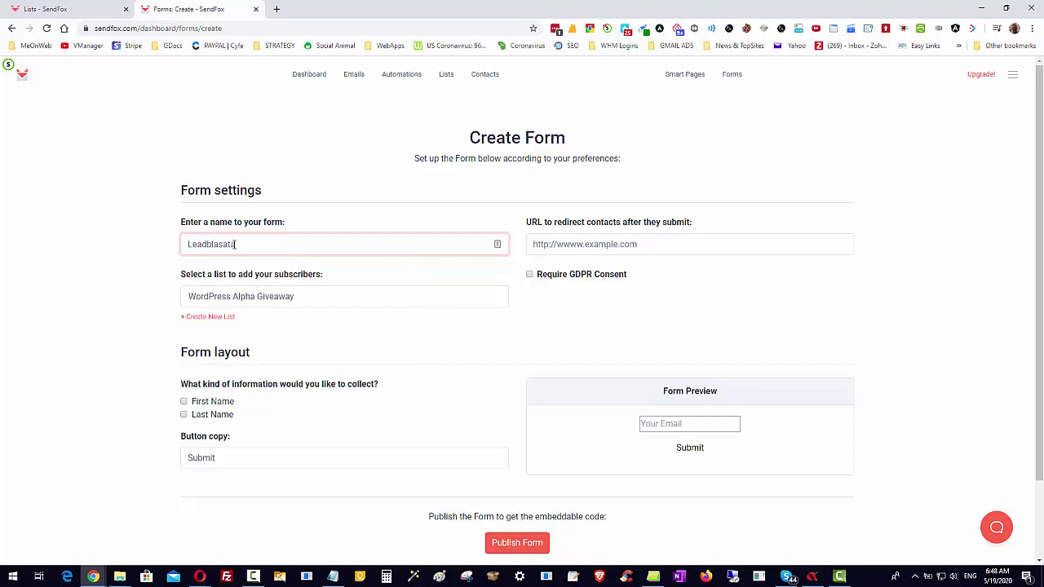
key("BackSpace")
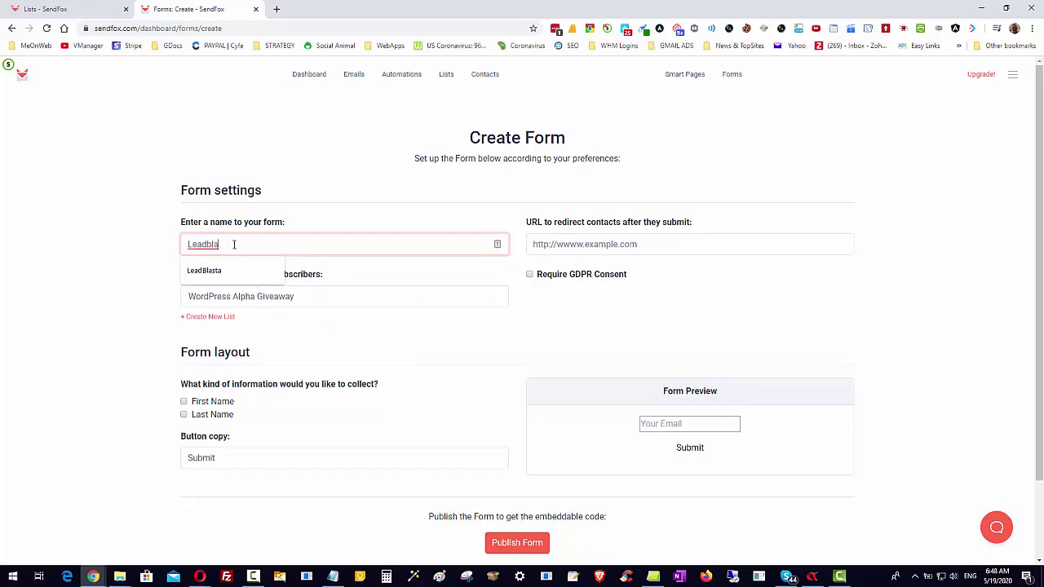
left_click(233, 273)
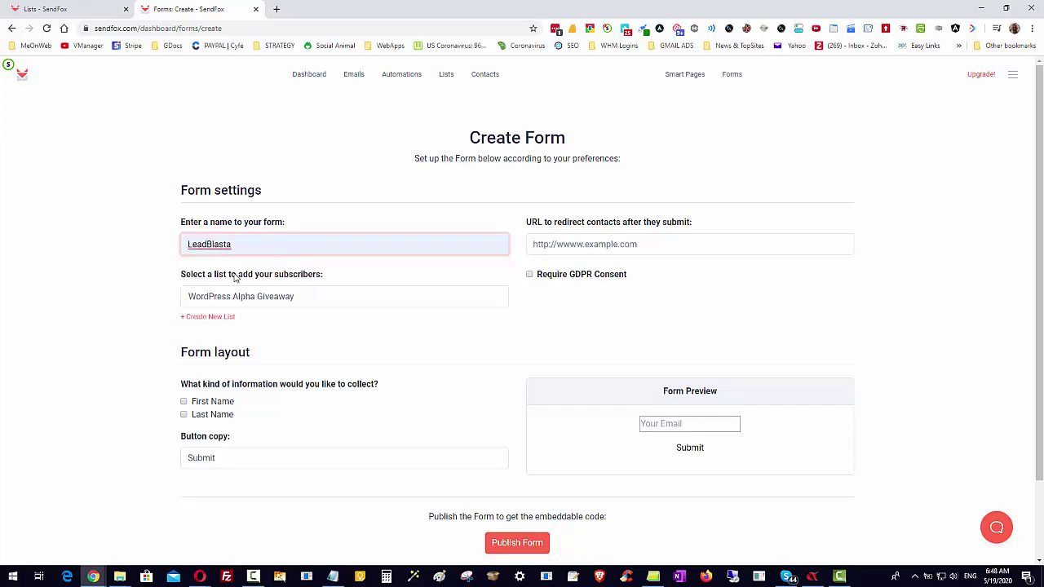
type("Trial")
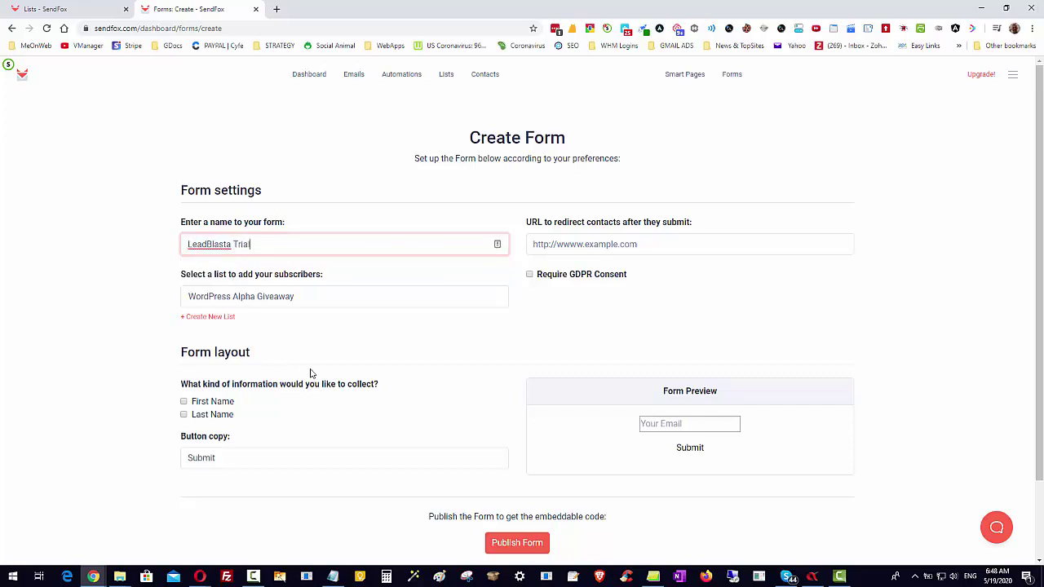
- Choose LeadBlasta as the list that receives the form's subscribers
left_click(265, 298)
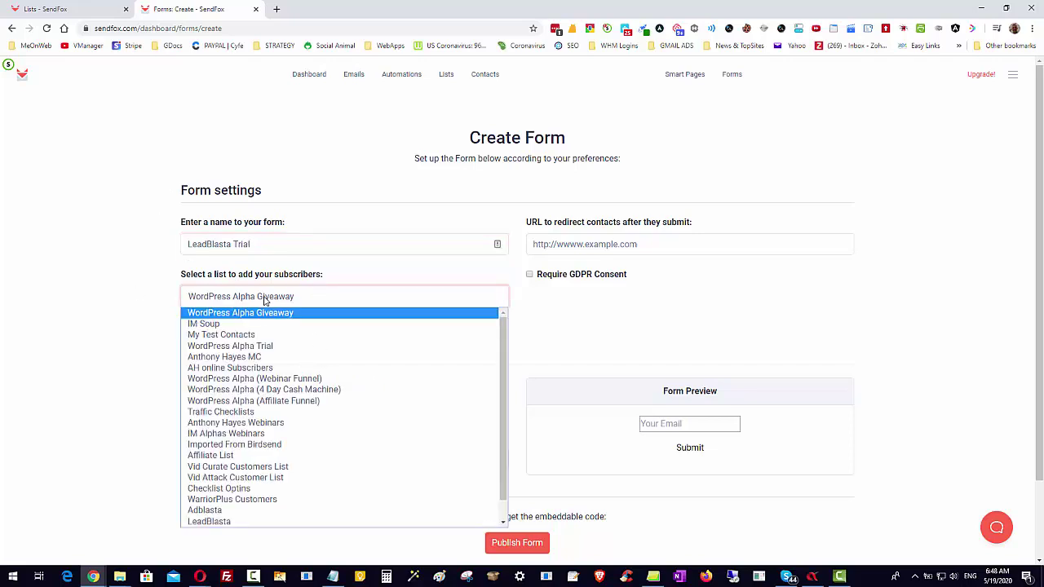
scroll(269, 392, "down", 1)
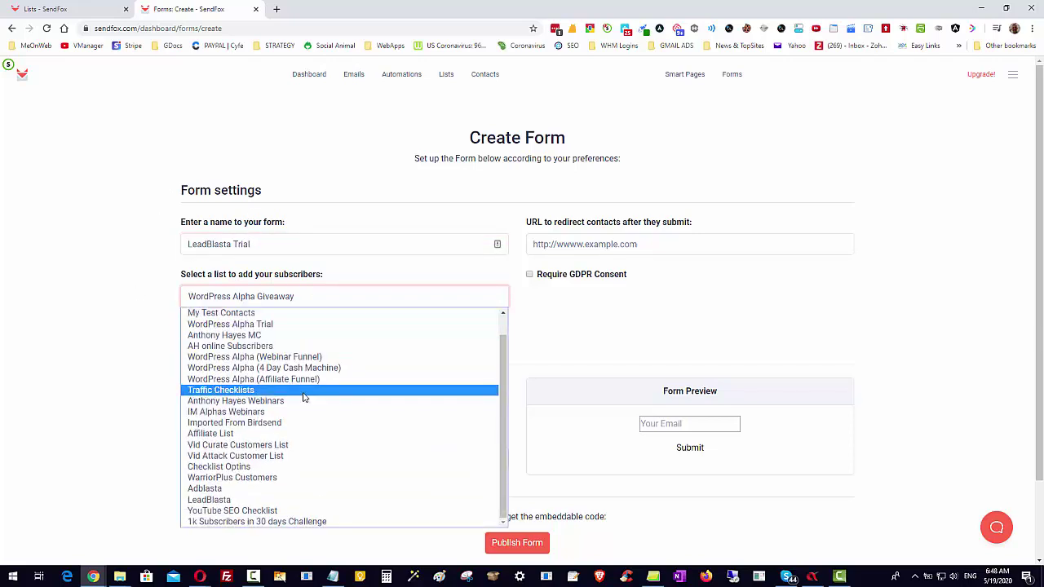
left_click(237, 499)
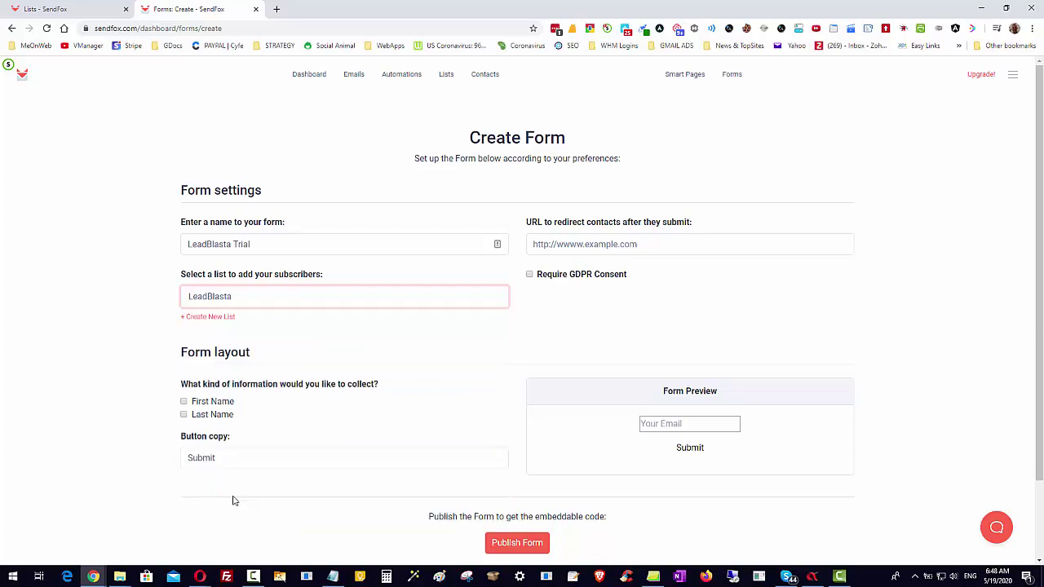
- Set the form's subscriber list to "1k Subscribers in 30 days Challenge"
left_click(238, 295)
scroll(259, 514, "down", 1)
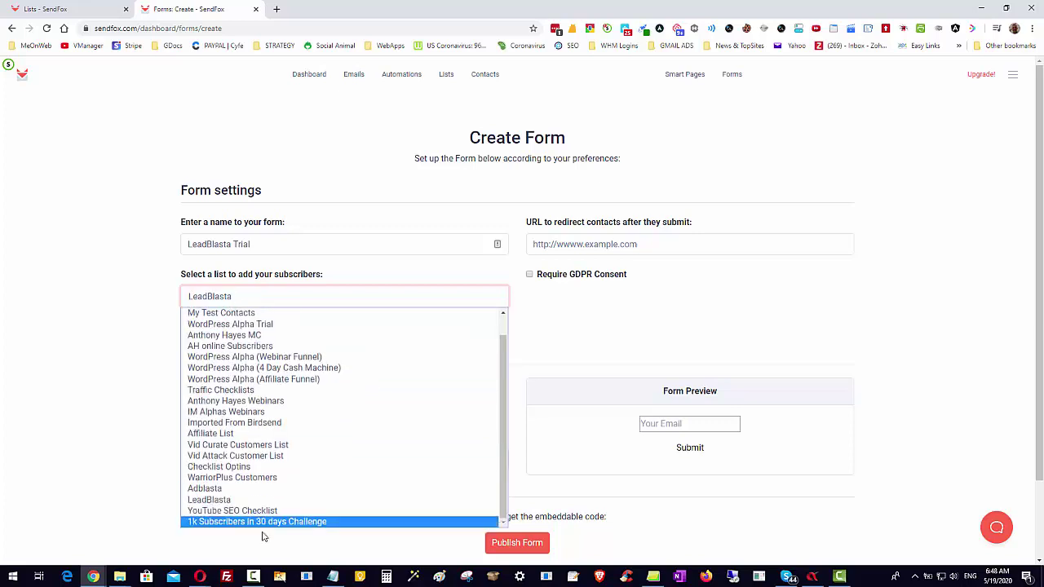
left_click(261, 522)
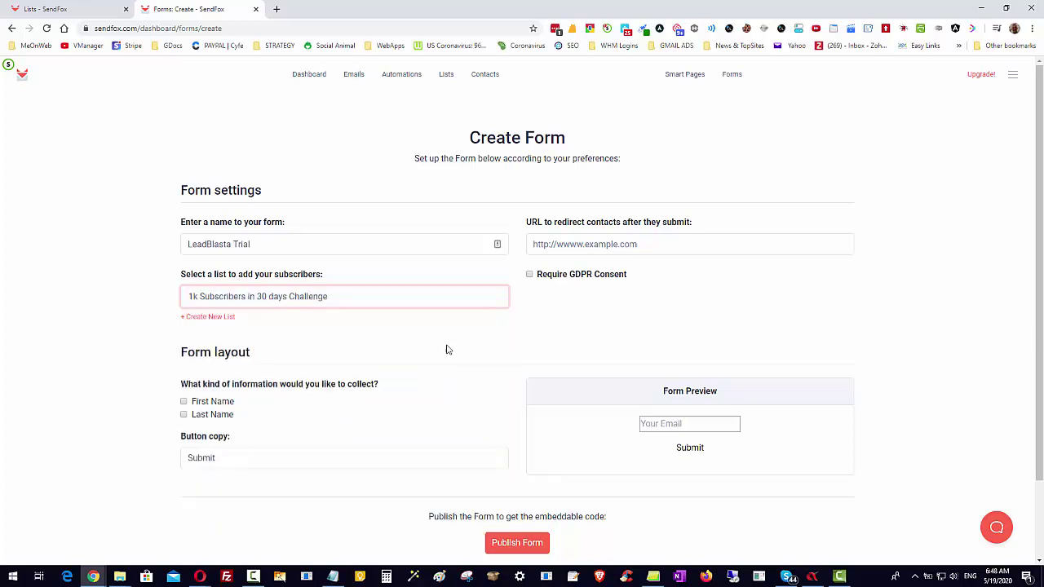
- Have the form collect First Name and Last Name, then publish it to generate its embeddable code
left_click(183, 401)
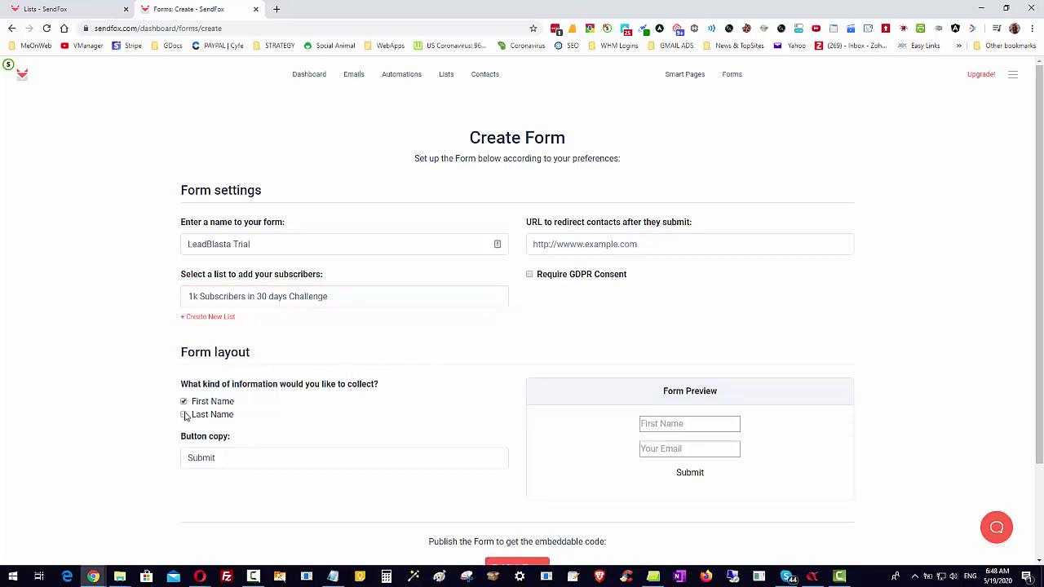
left_click(183, 414)
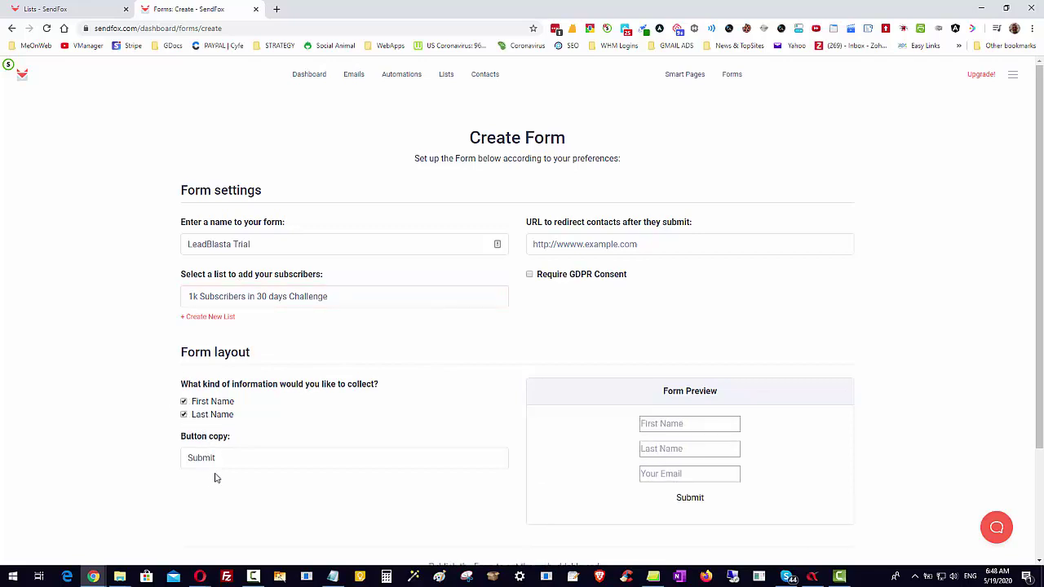
left_click(269, 462)
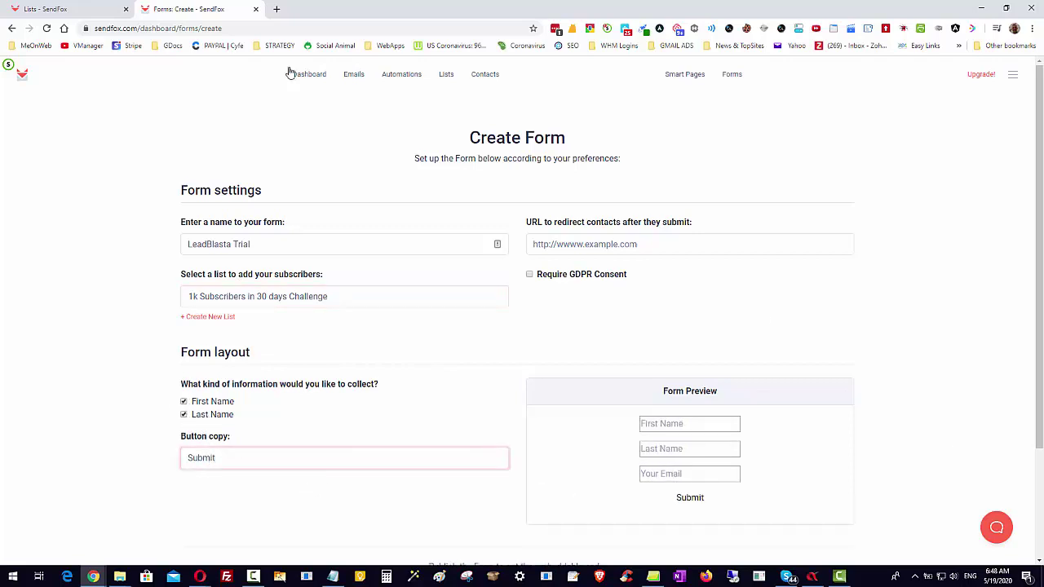
scroll(973, 459, "down", 3)
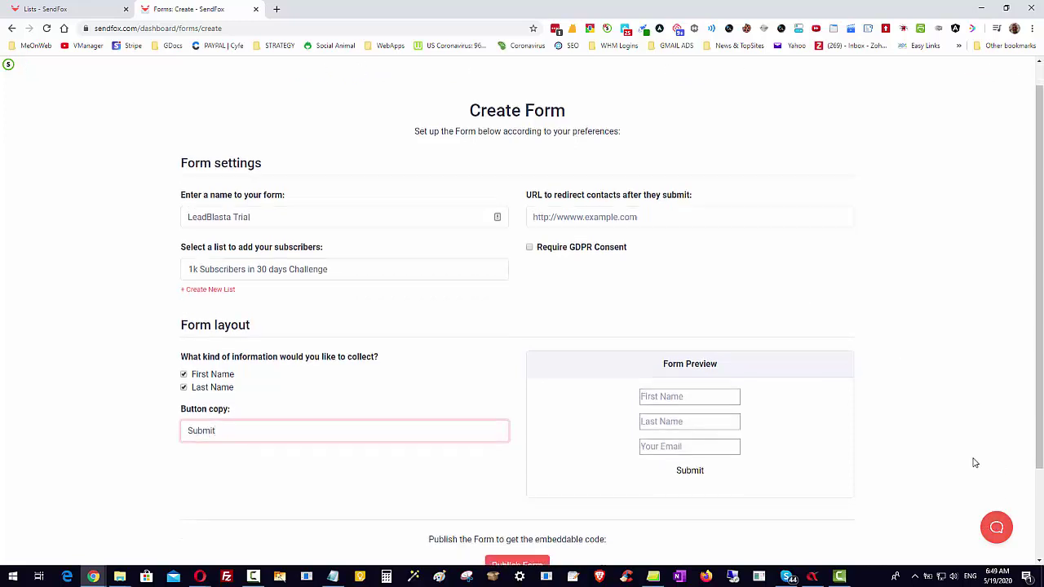
left_click(507, 454)
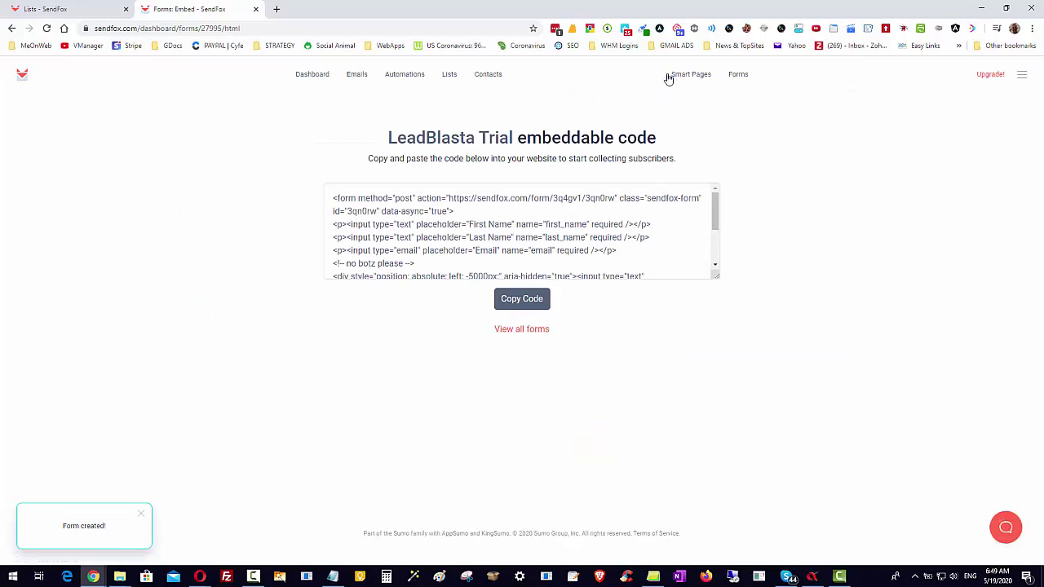
- Go from the lists overview to the page for creating a new list and view its source options
left_click(448, 78)
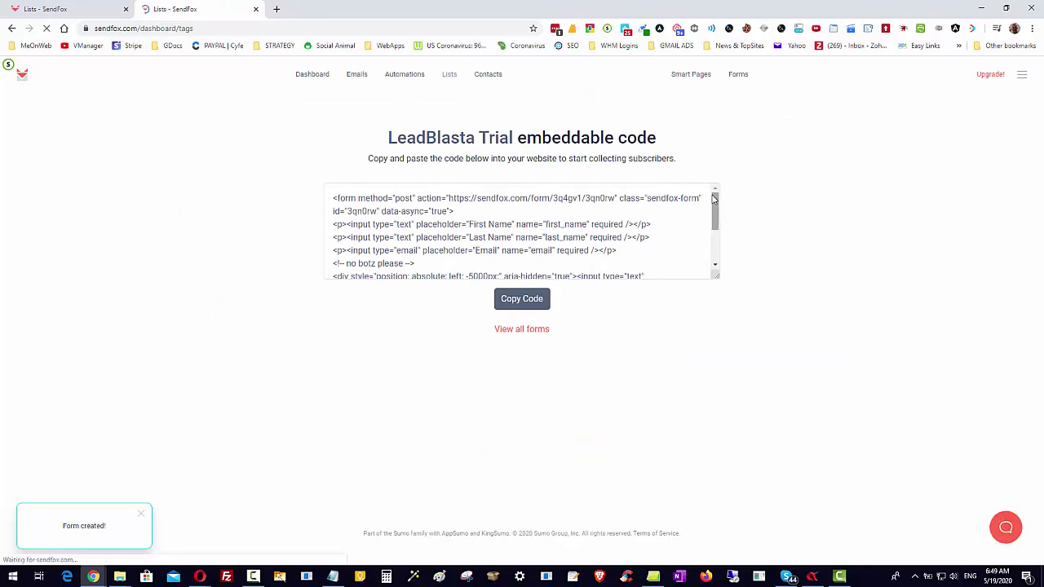
left_click(334, 133)
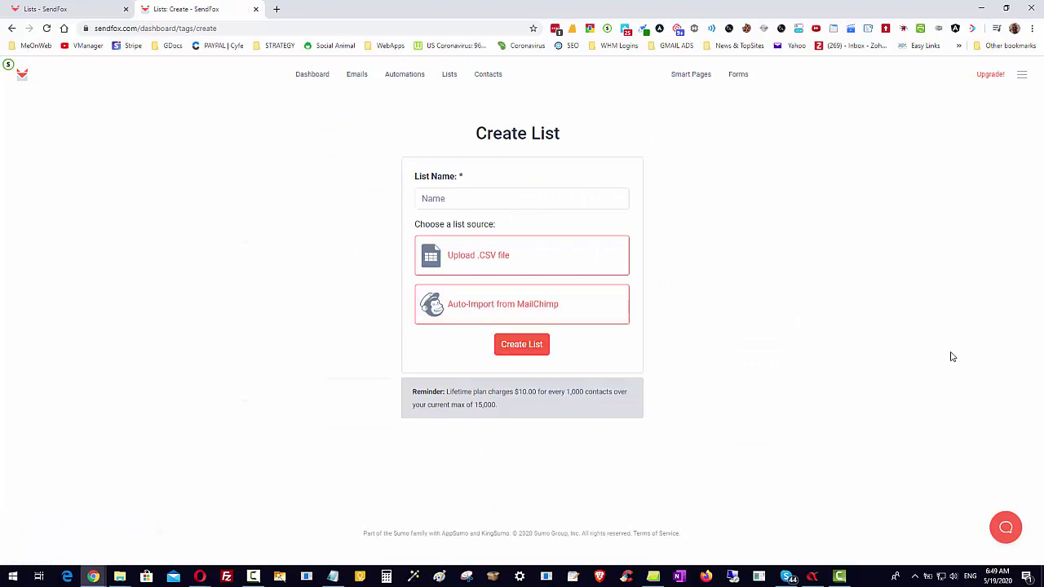
left_click(324, 78)
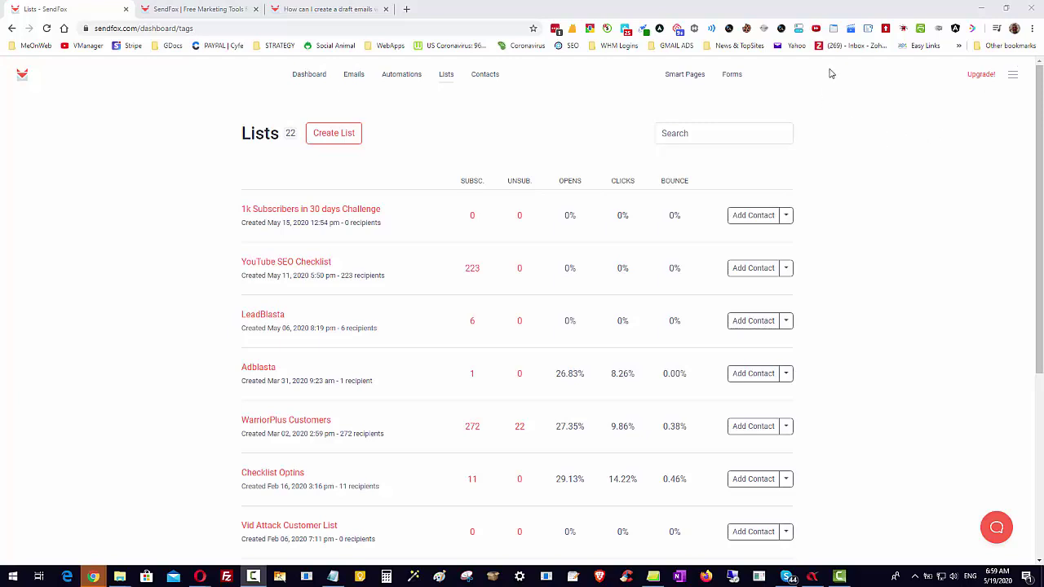
- Browse the first three pages of the Emails overview, examining each email's open rate, click rate and sending status
left_click(354, 74)
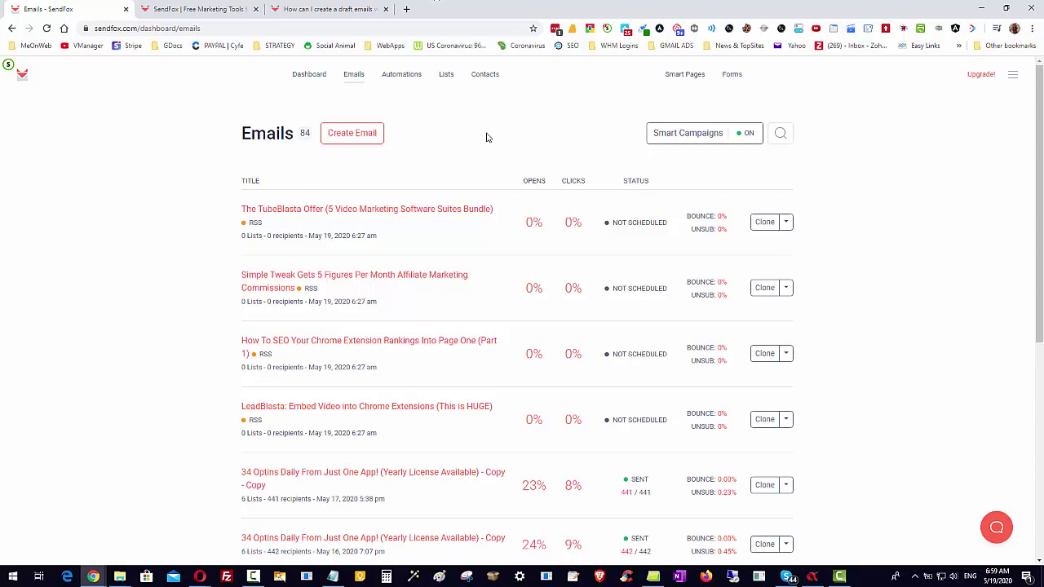
scroll(349, 333, "down", 2)
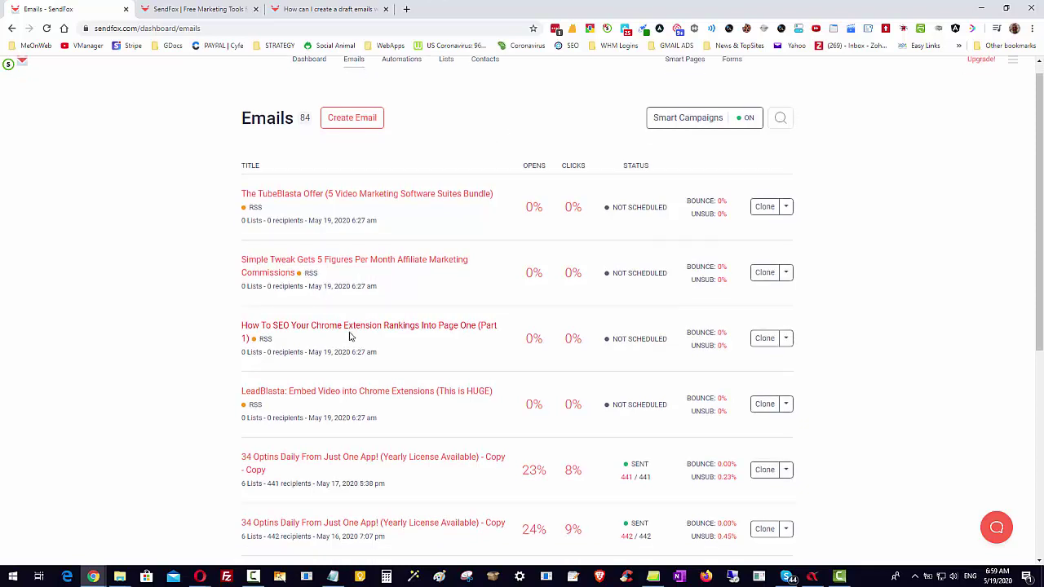
scroll(722, 320, "down", 1)
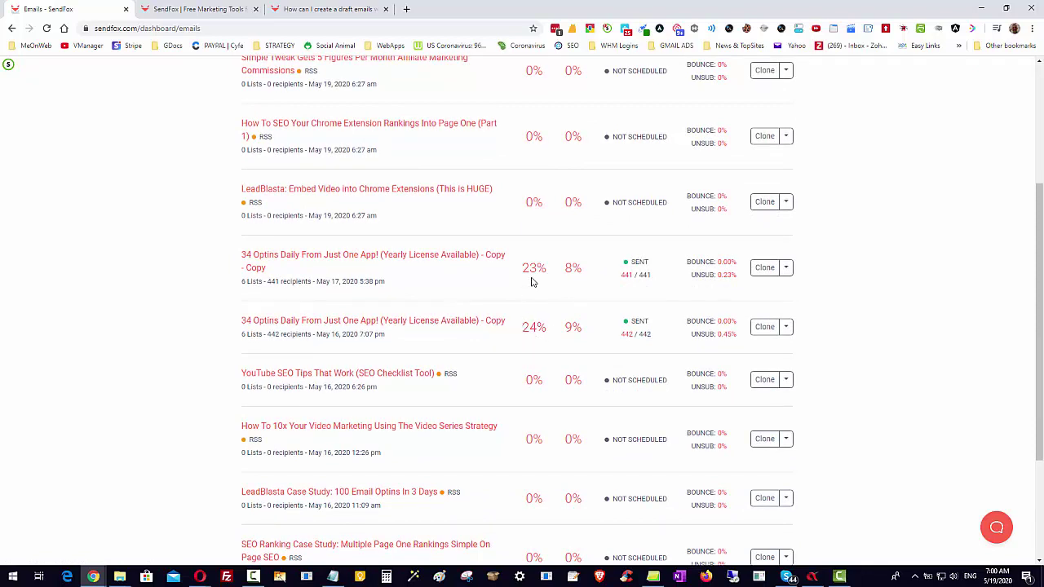
scroll(531, 281, "down", 3)
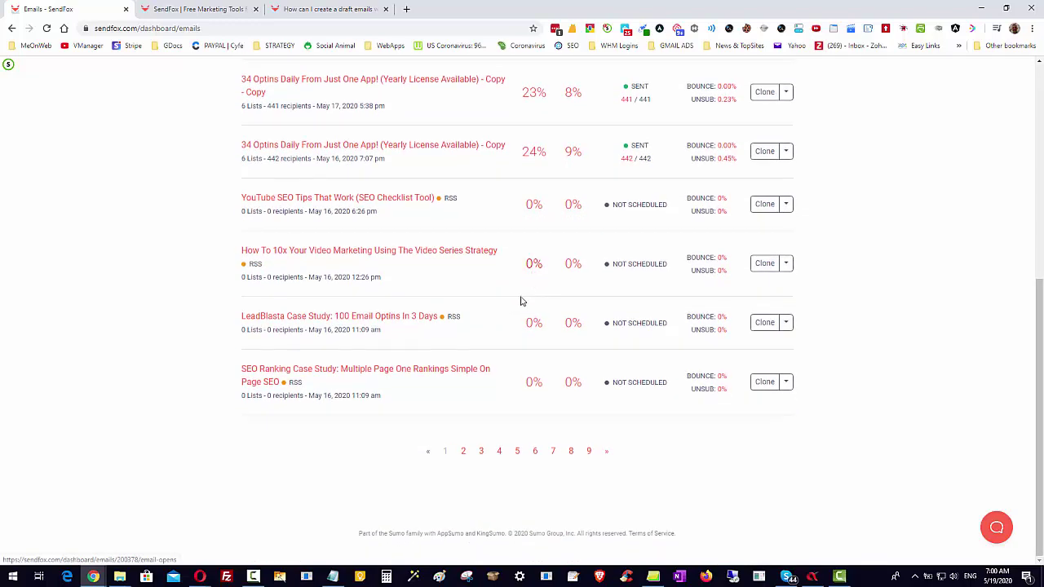
left_click(464, 451)
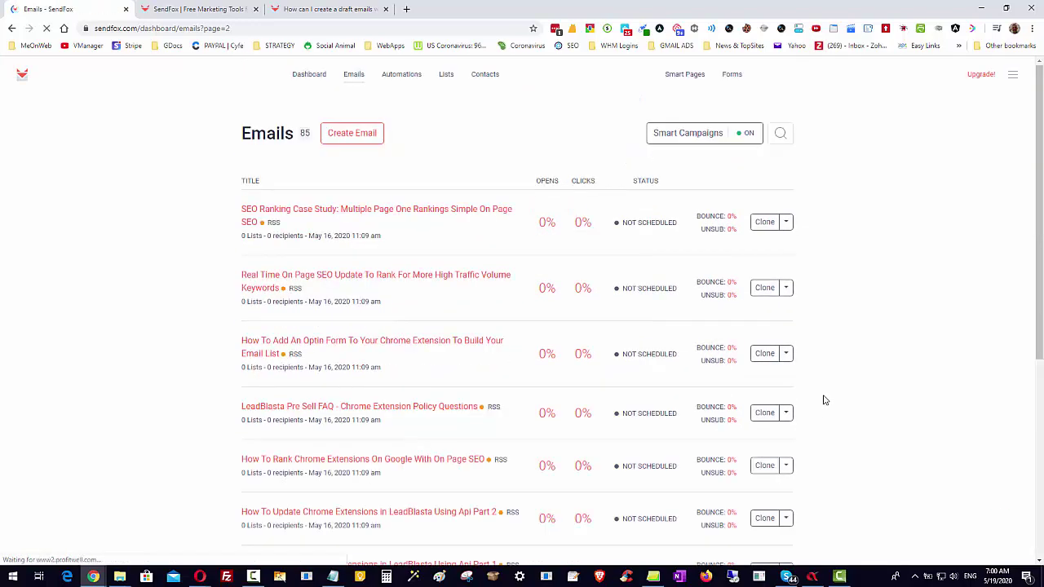
scroll(824, 399, "down", 5)
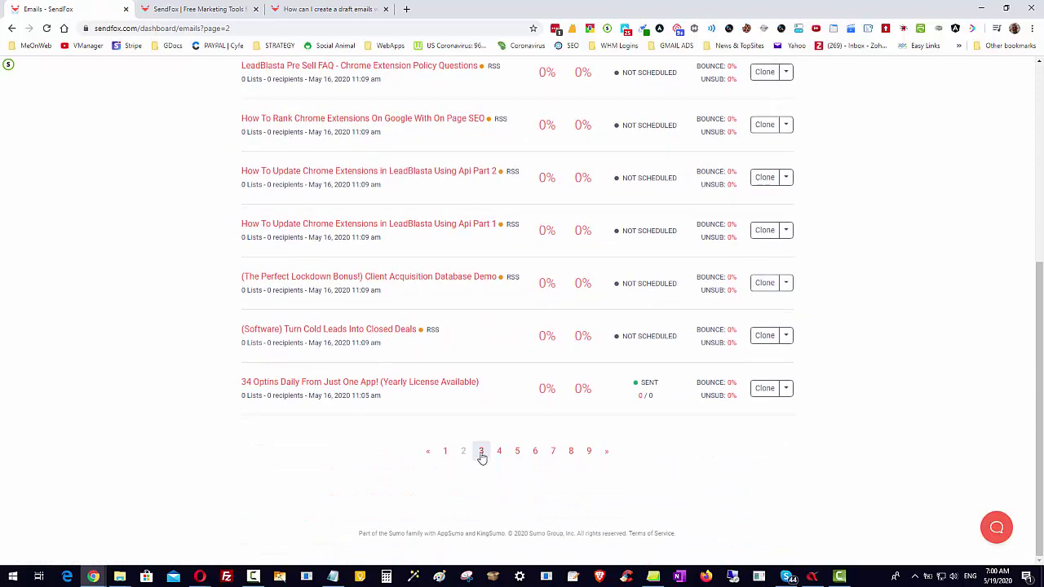
left_click(481, 451)
scroll(834, 216, "down", 2)
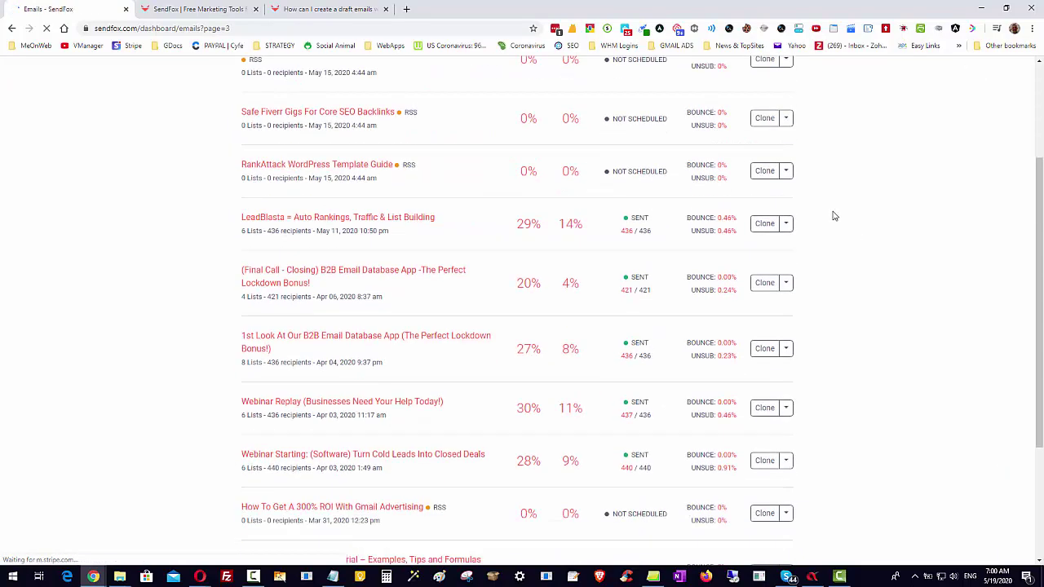
scroll(421, 148, "down", 2)
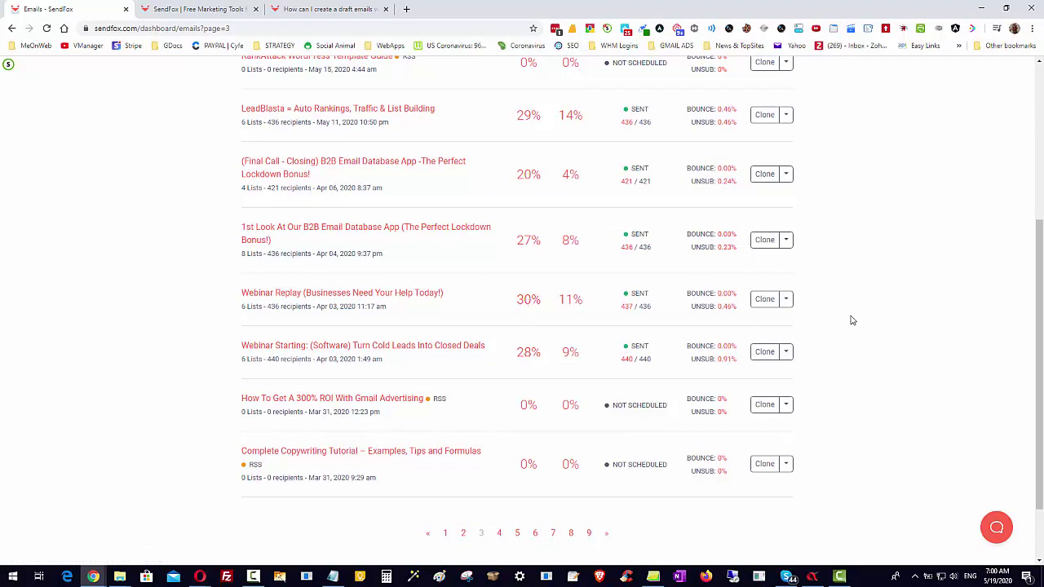
scroll(851, 321, "up", 3)
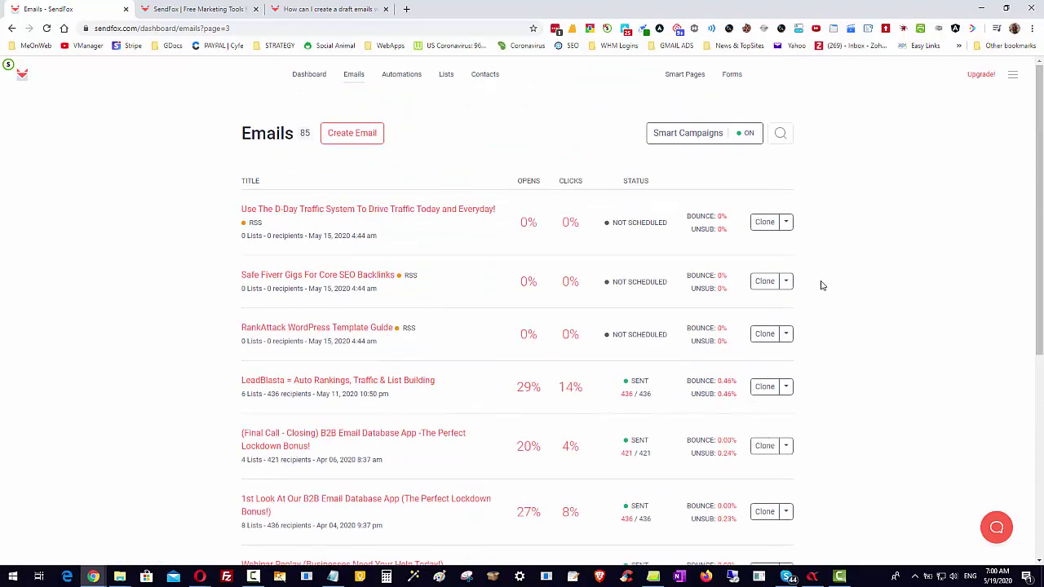